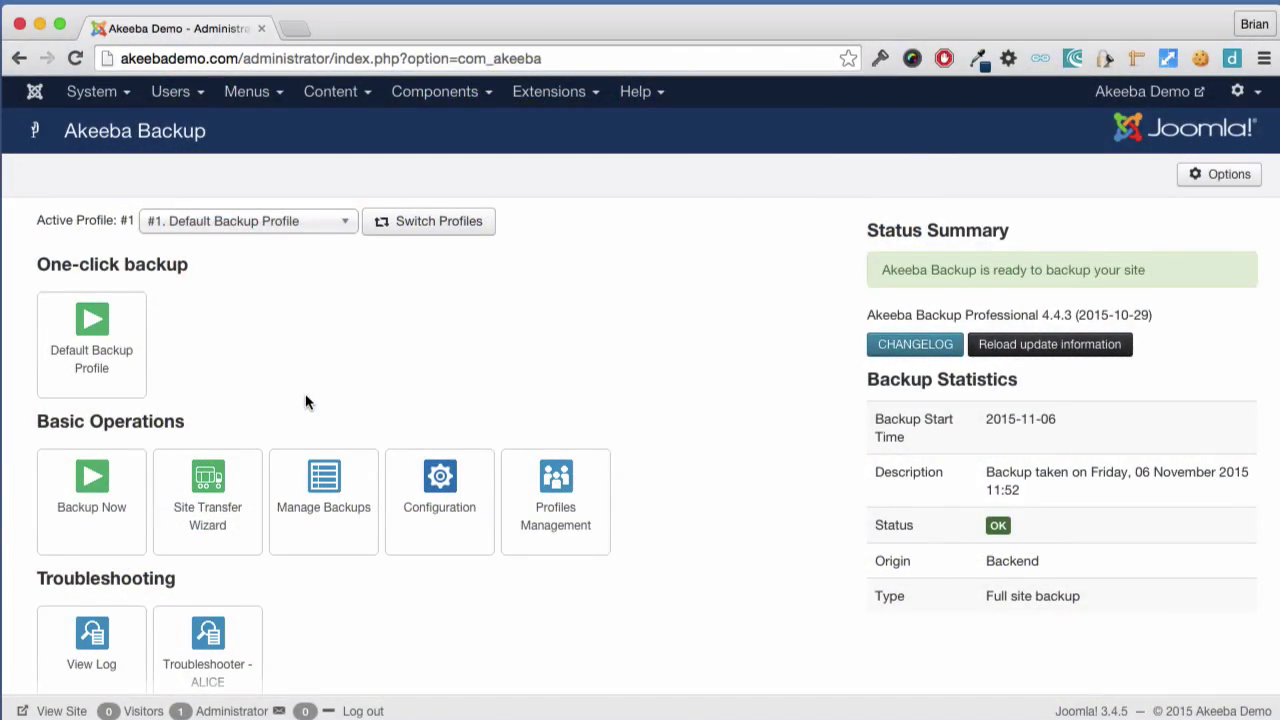
Step: Open the Database Tables Exclusion page for the default backup profile
scroll(305, 402, down, 3)
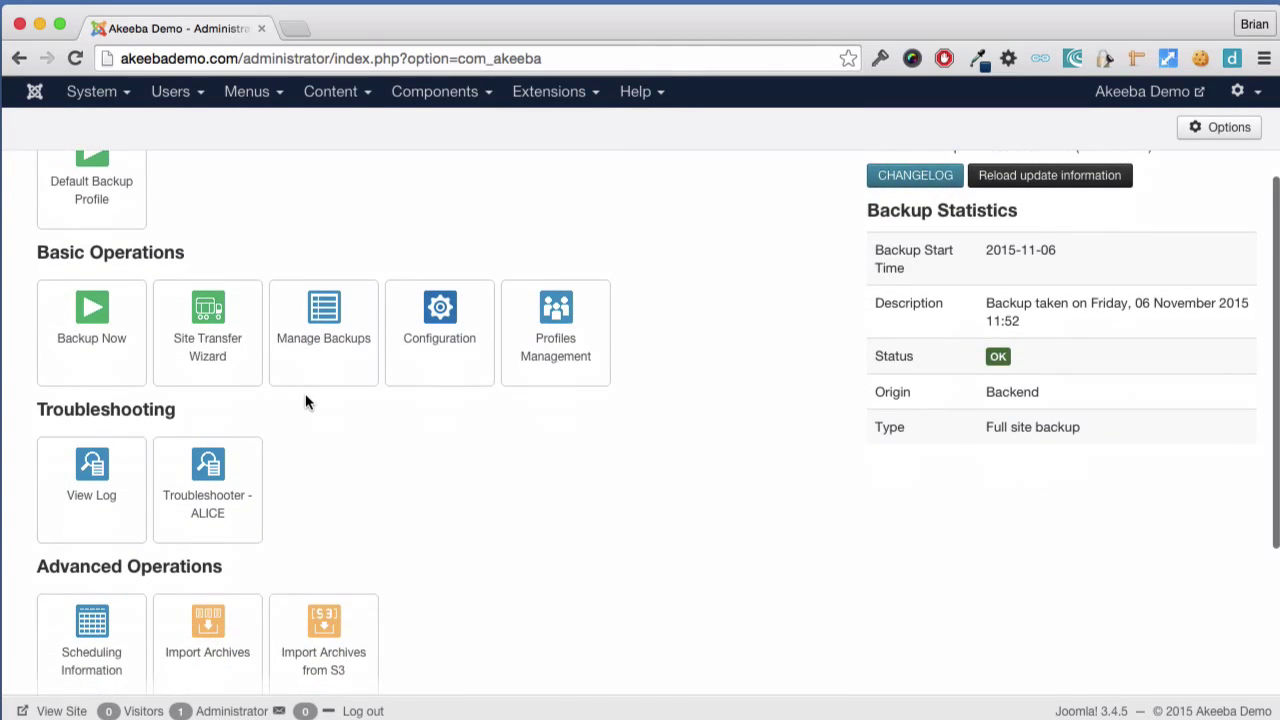
scroll(306, 402, down, 5)
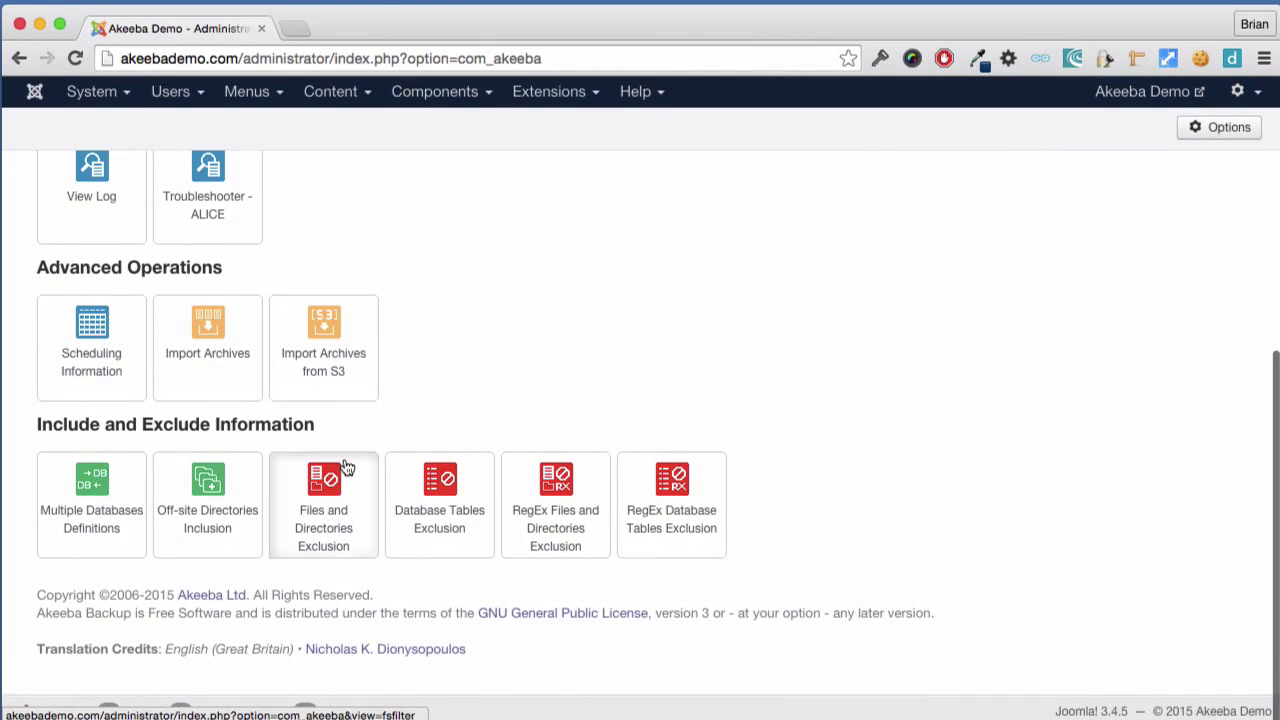
click(427, 493)
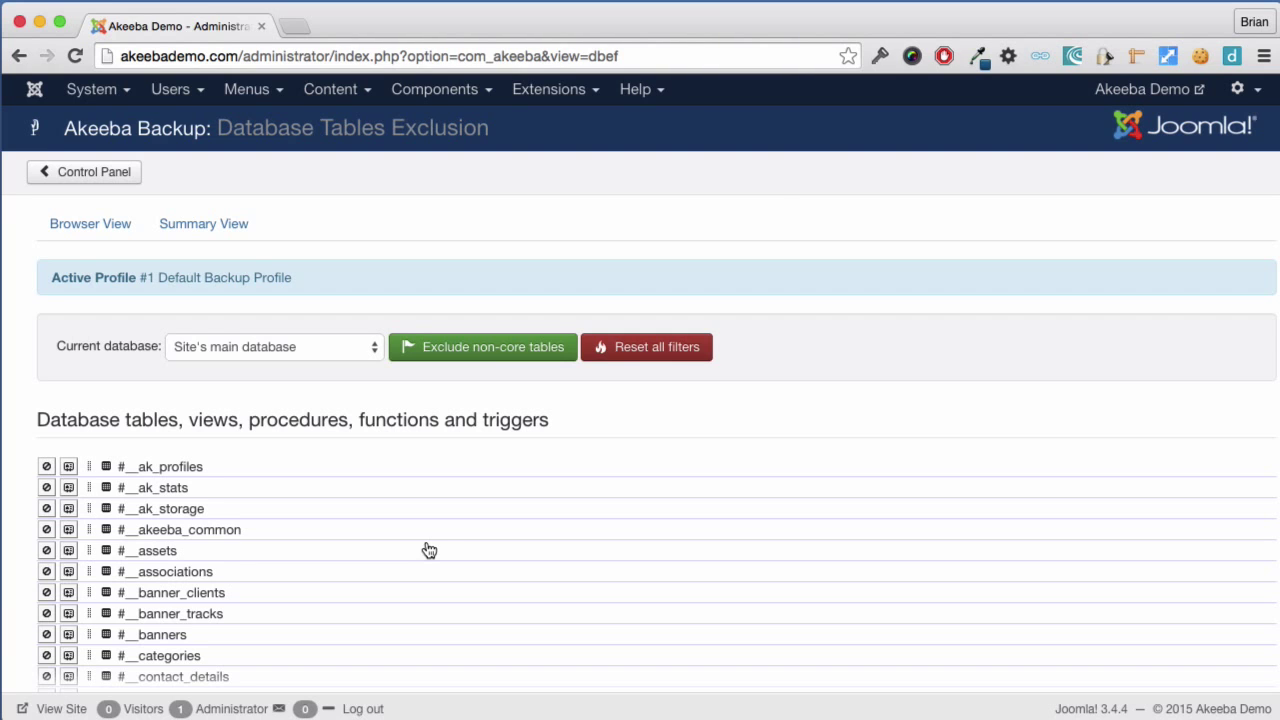
Step: Exclude all non-core tables of the site's main database from the backup
scroll(361, 503, down, 3)
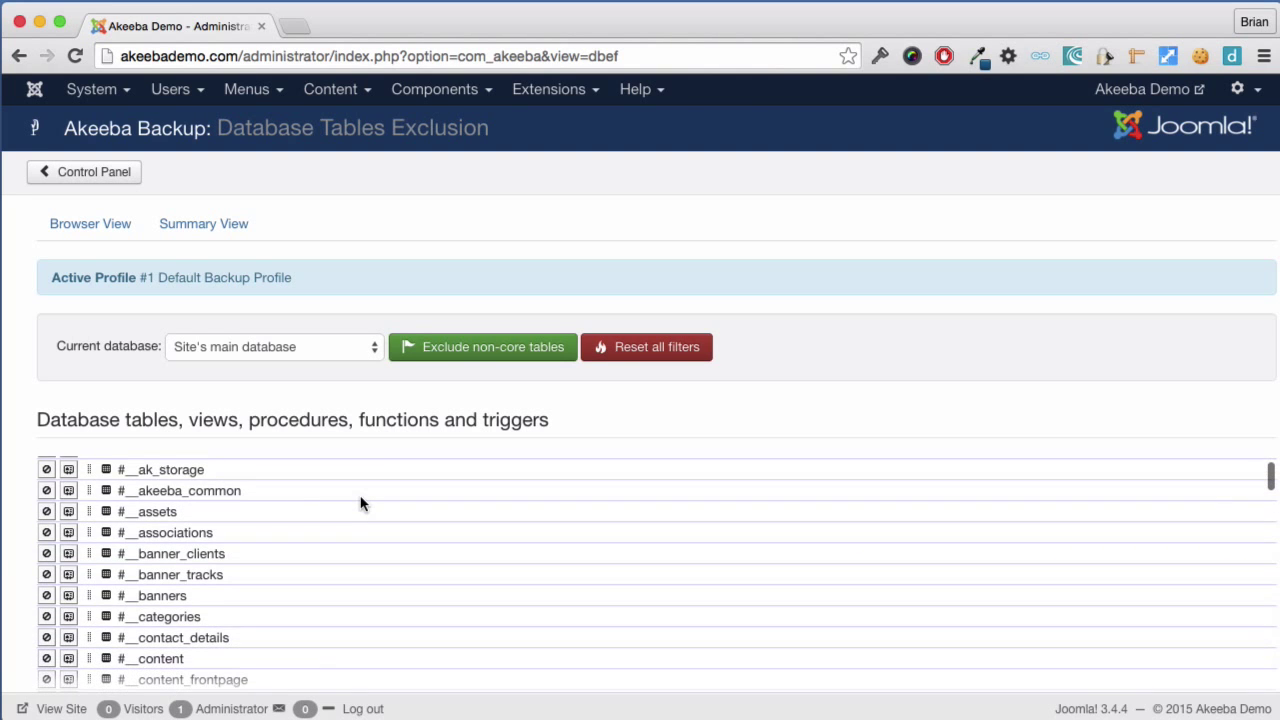
scroll(361, 503, down, 6)
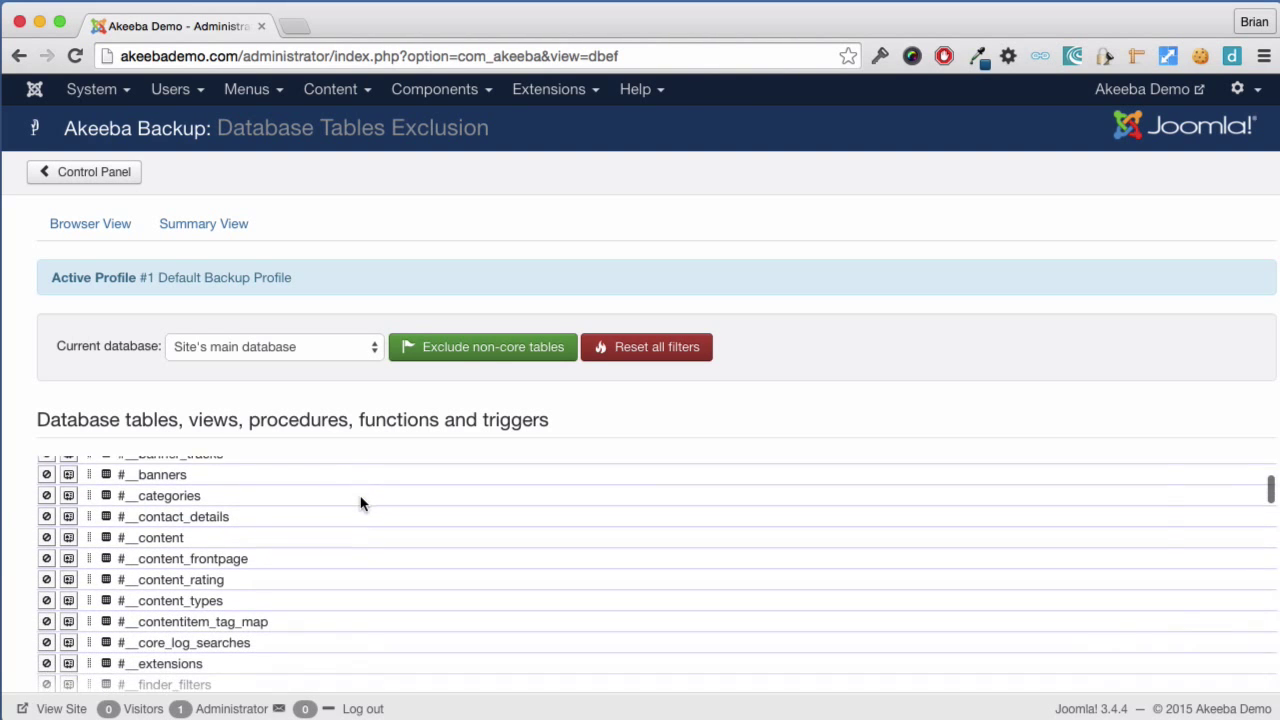
scroll(361, 503, down, 6)
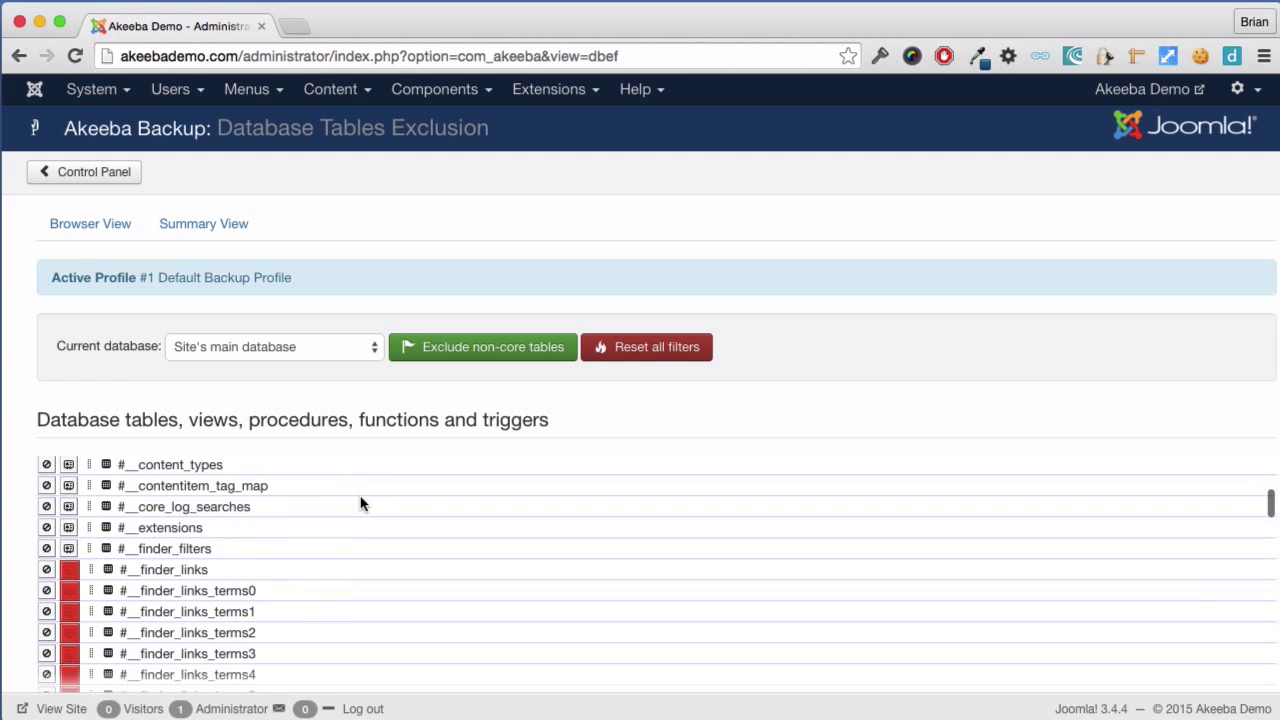
scroll(361, 503, down, 10)
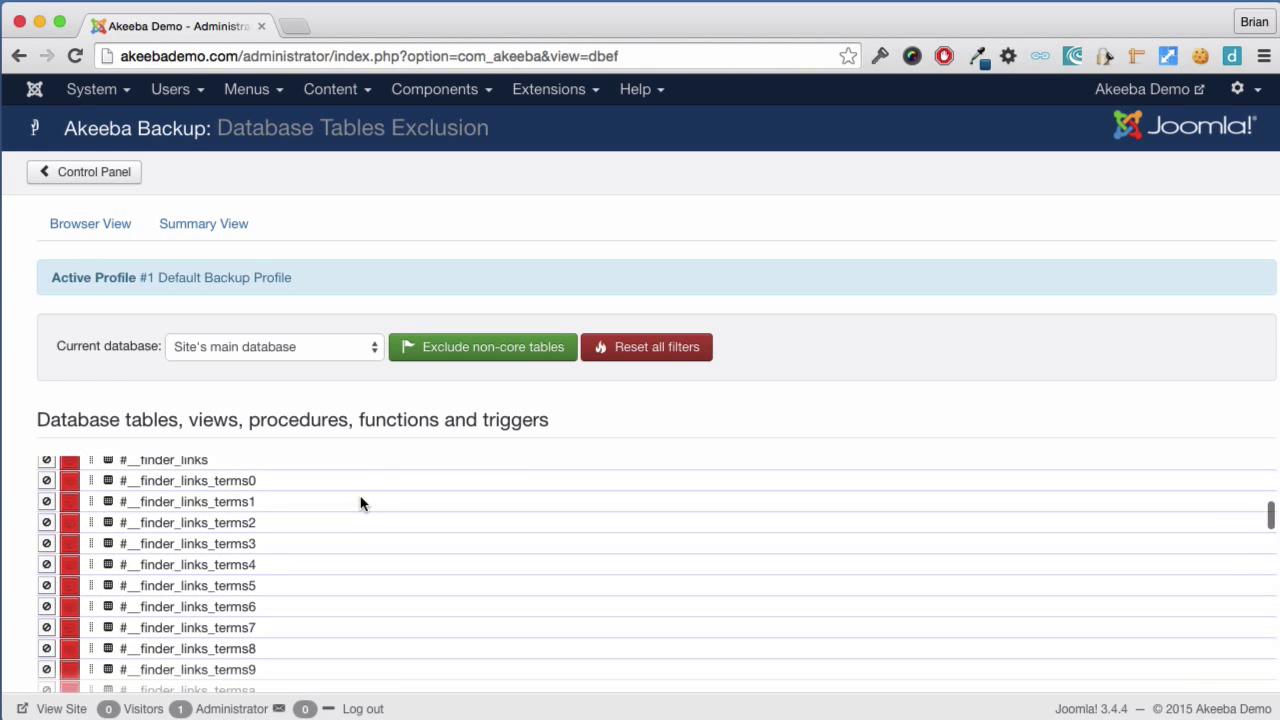
scroll(361, 503, down, 20)
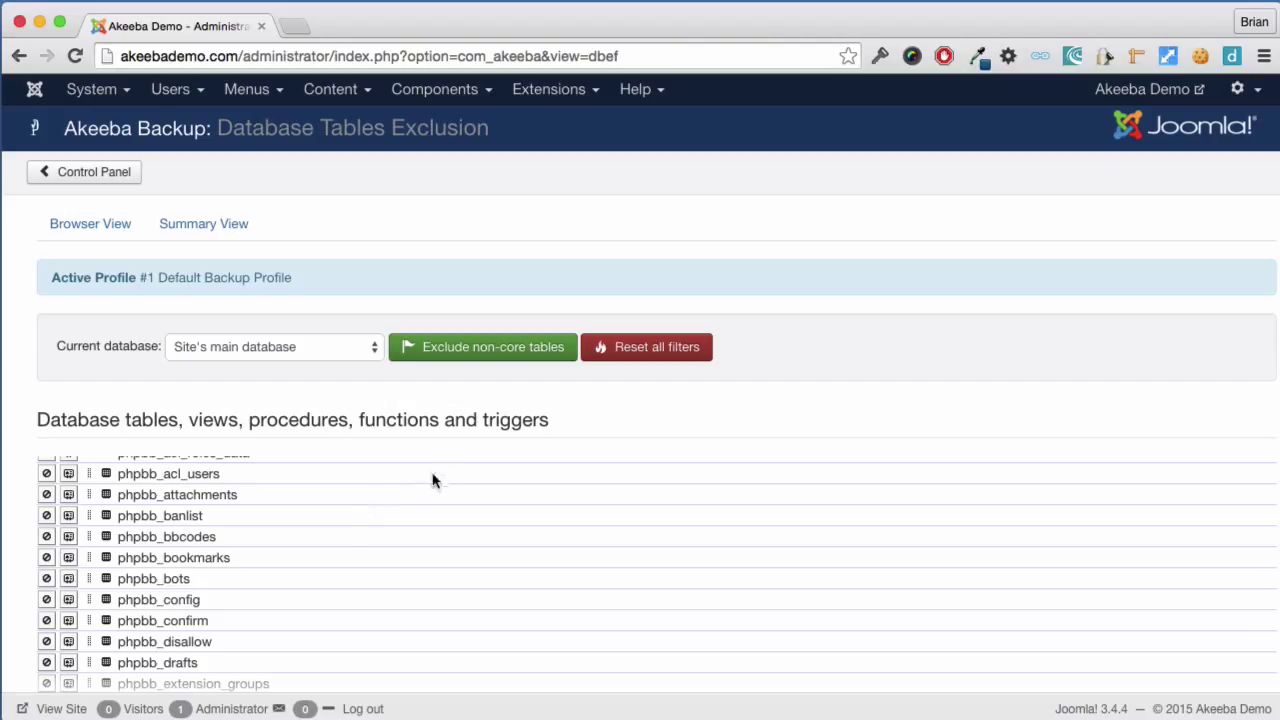
click(491, 352)
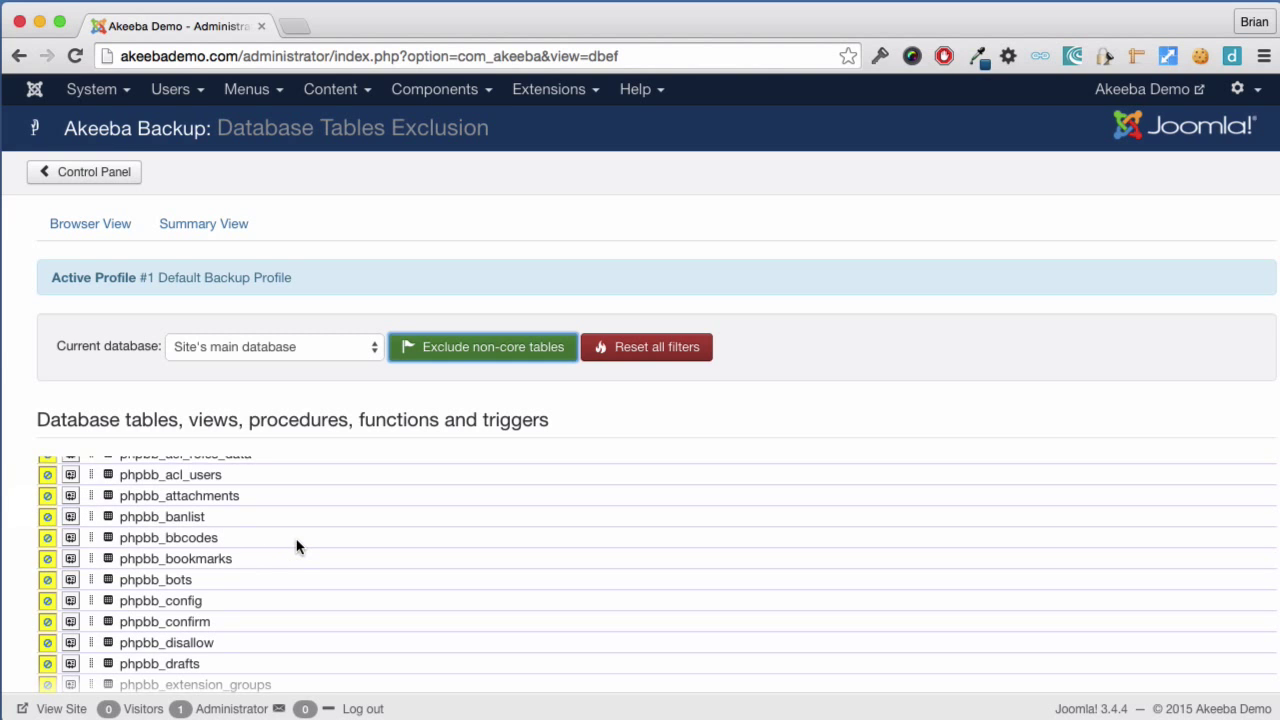
Step: Review the exclusion marks on the core tables, especially the #__finder tables, in the database table list
scroll(296, 546, up, 15)
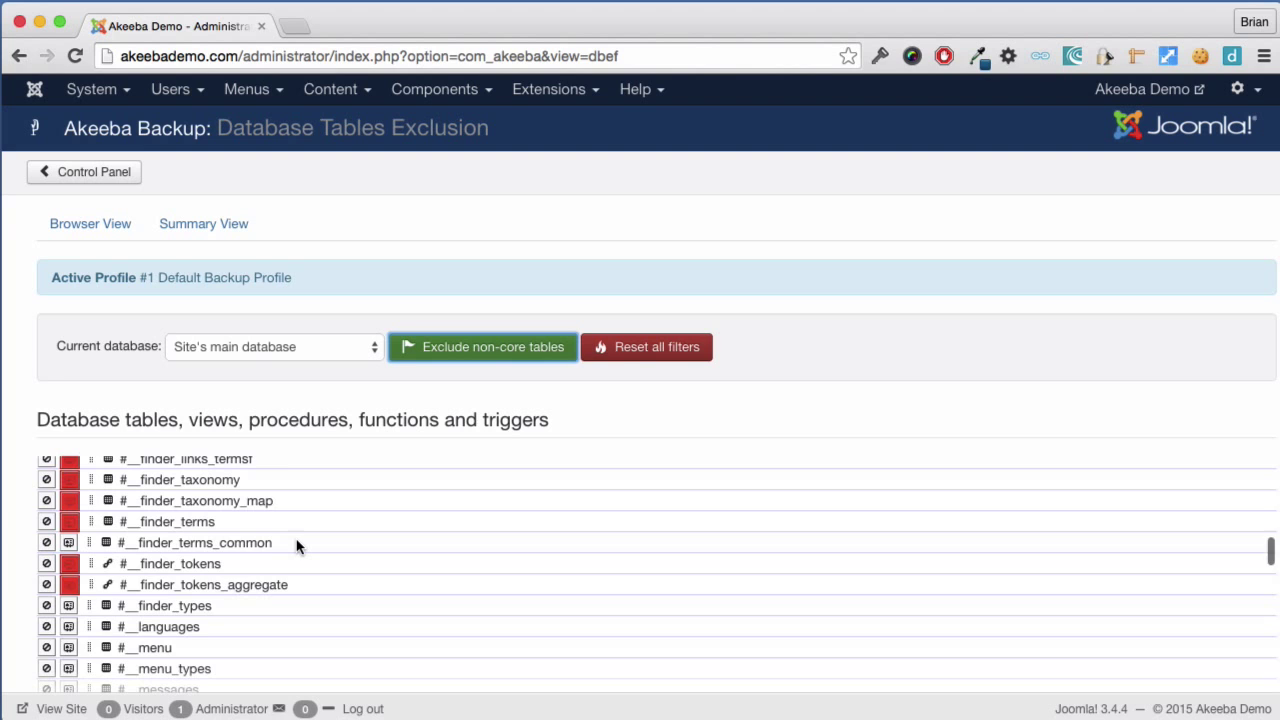
scroll(296, 546, up, 4)
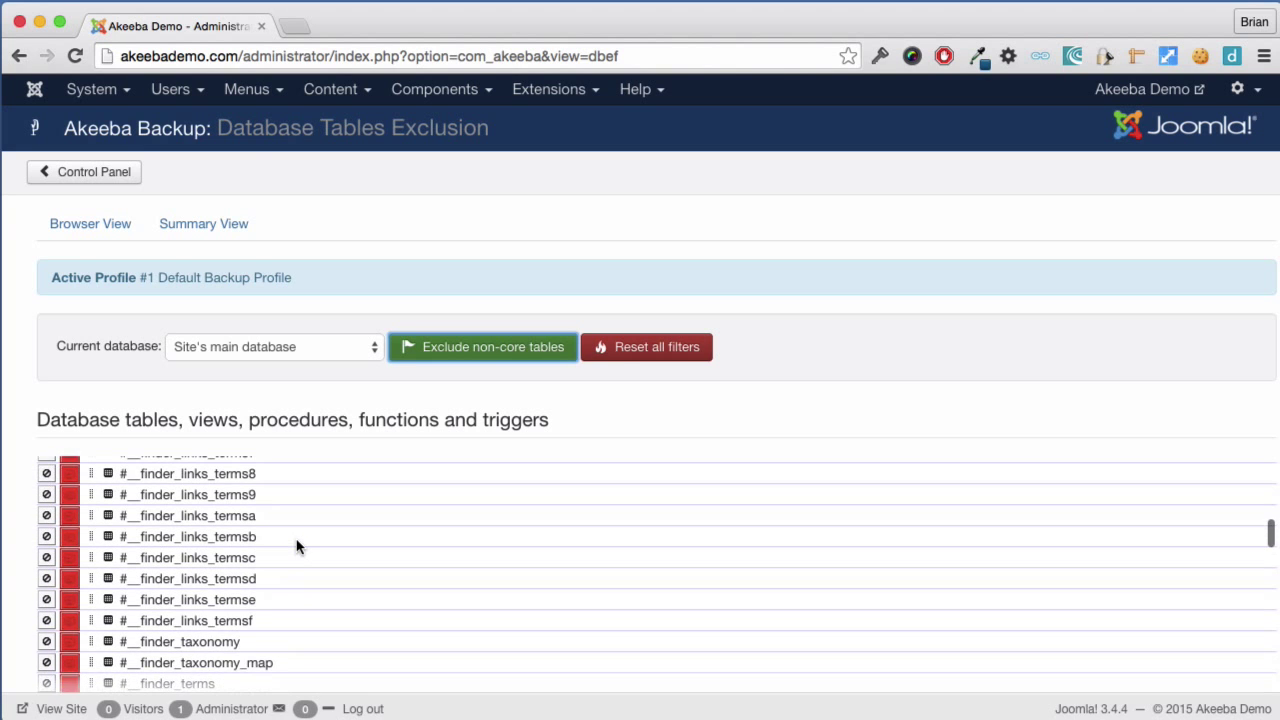
scroll(296, 546, up, 4)
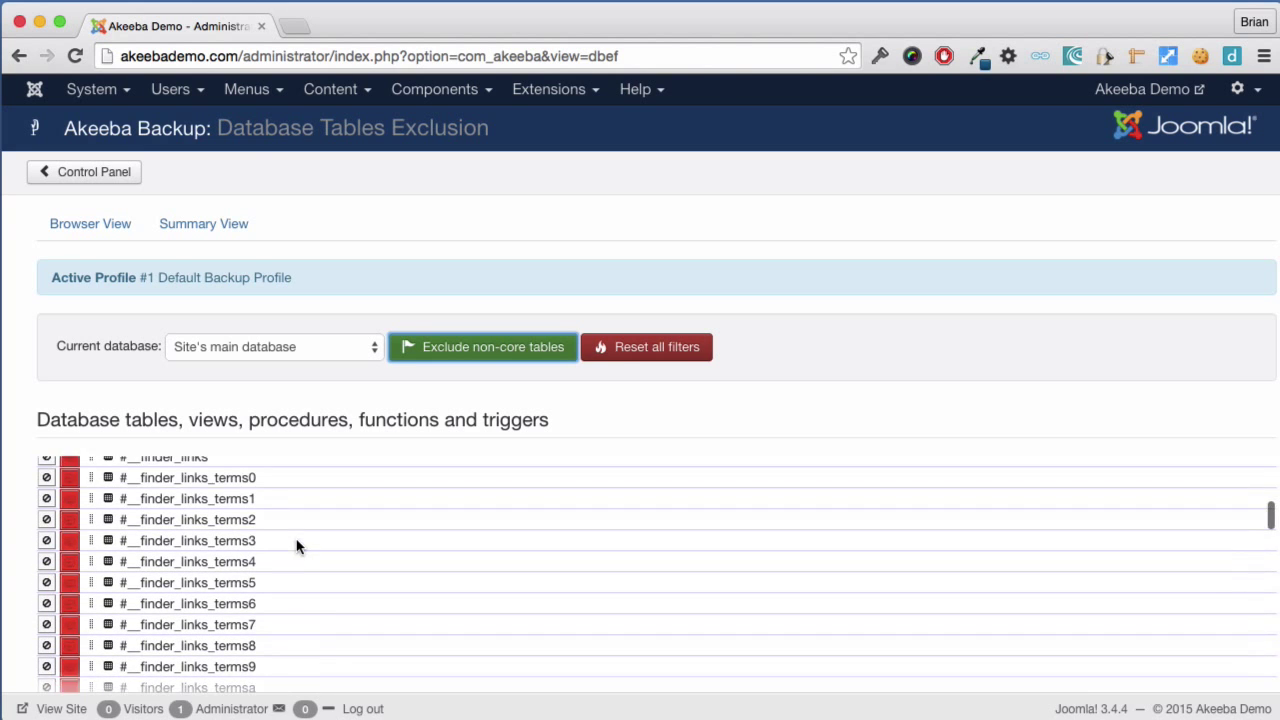
scroll(296, 546, up, 2)
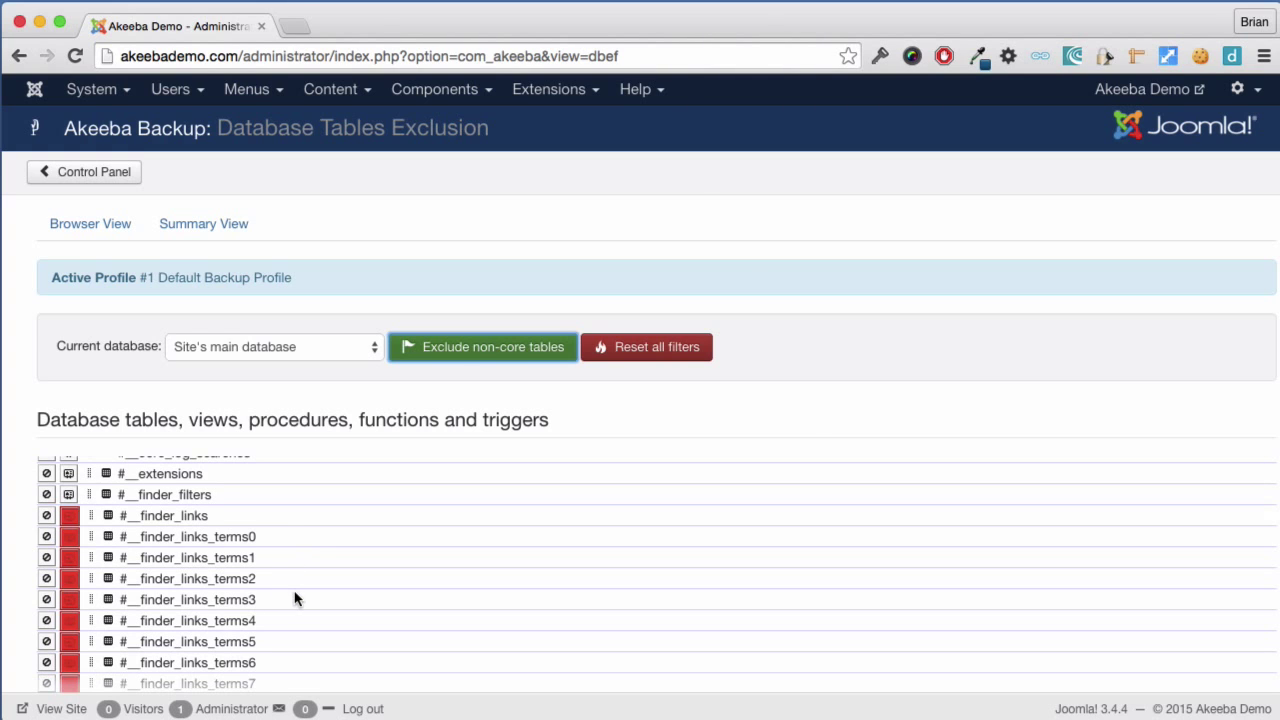
scroll(296, 598, down, 3)
scroll(296, 598, down, 6)
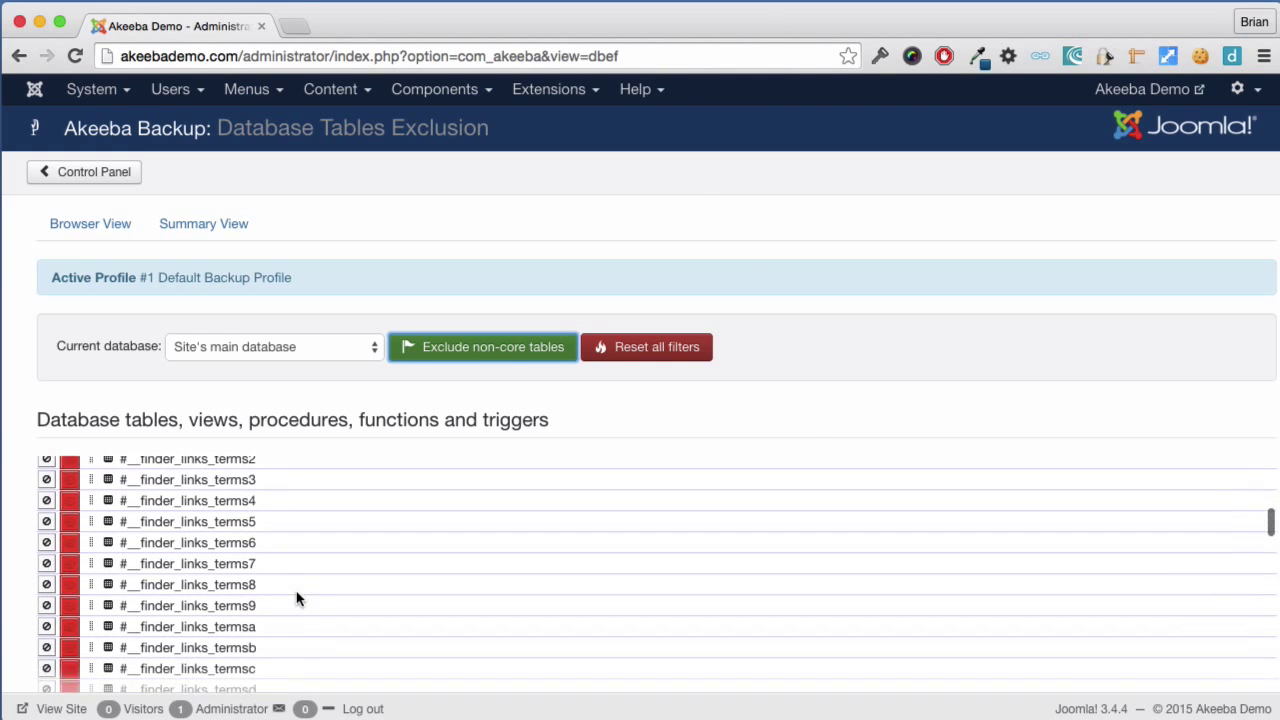
scroll(296, 598, down, 1)
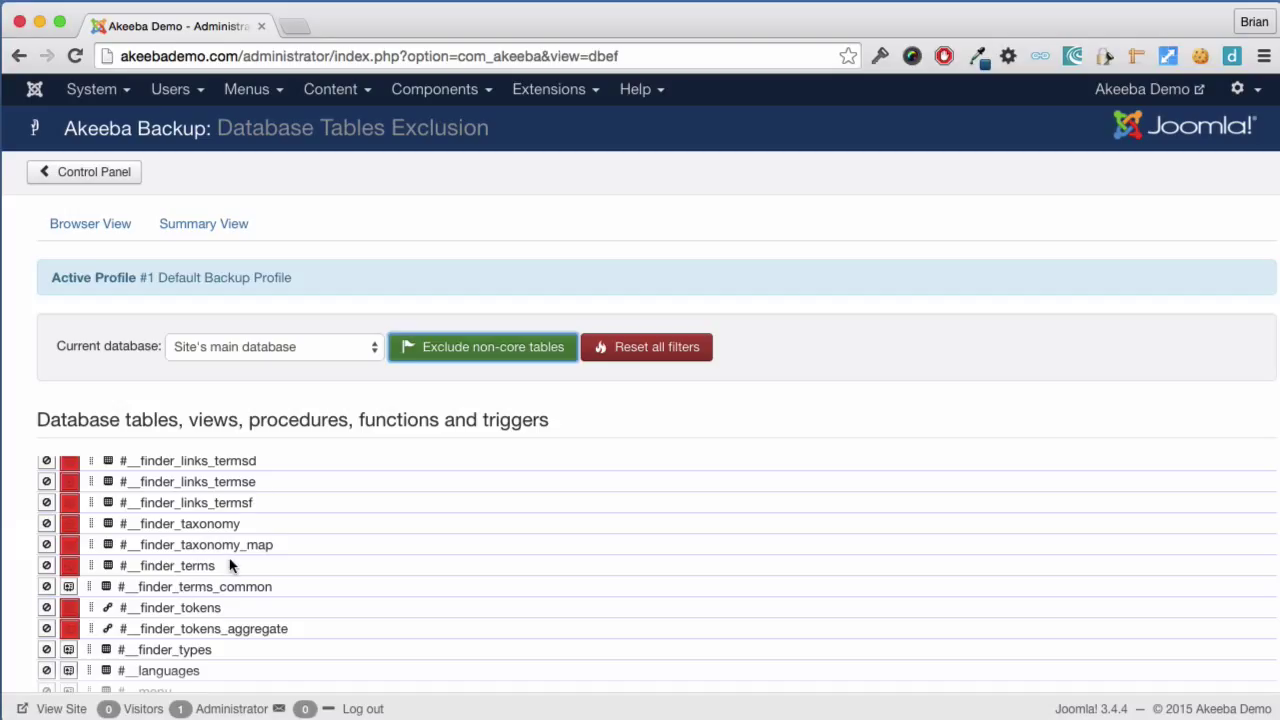
Step: In the summary of database table filters, delete the exclusion for phpbb_log so that table is backed up
click(208, 230)
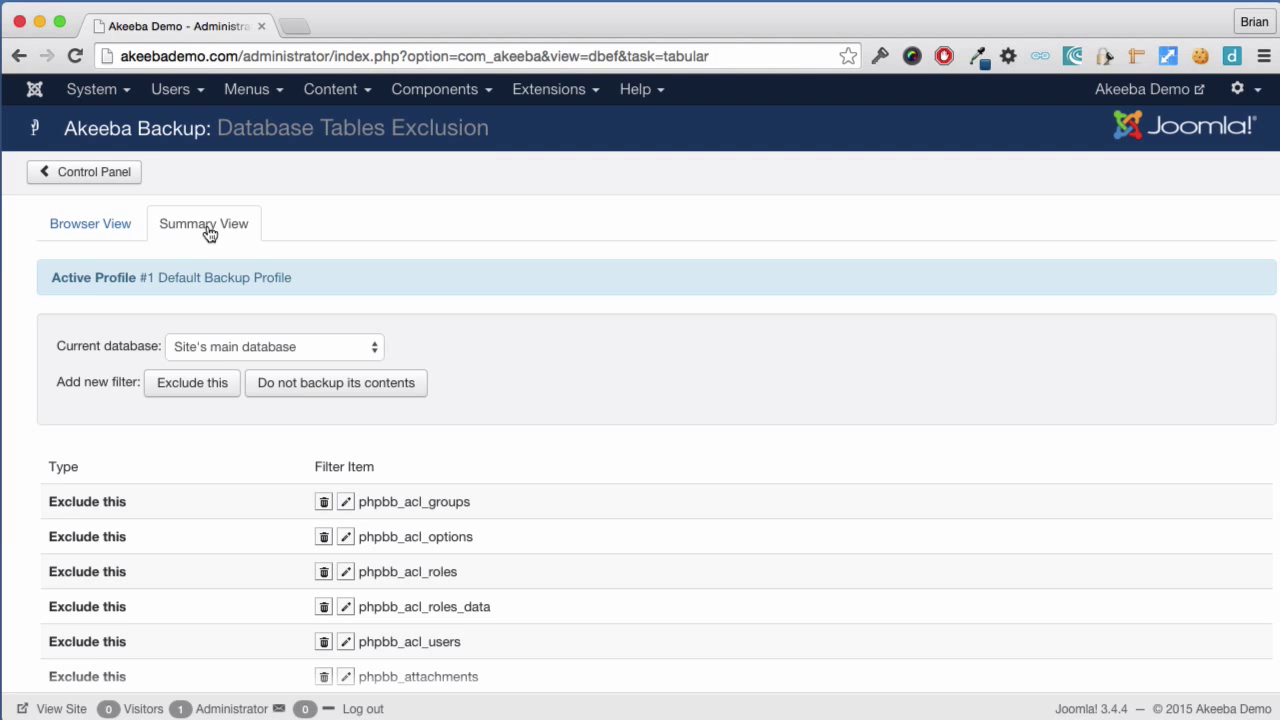
scroll(520, 575, down, 5)
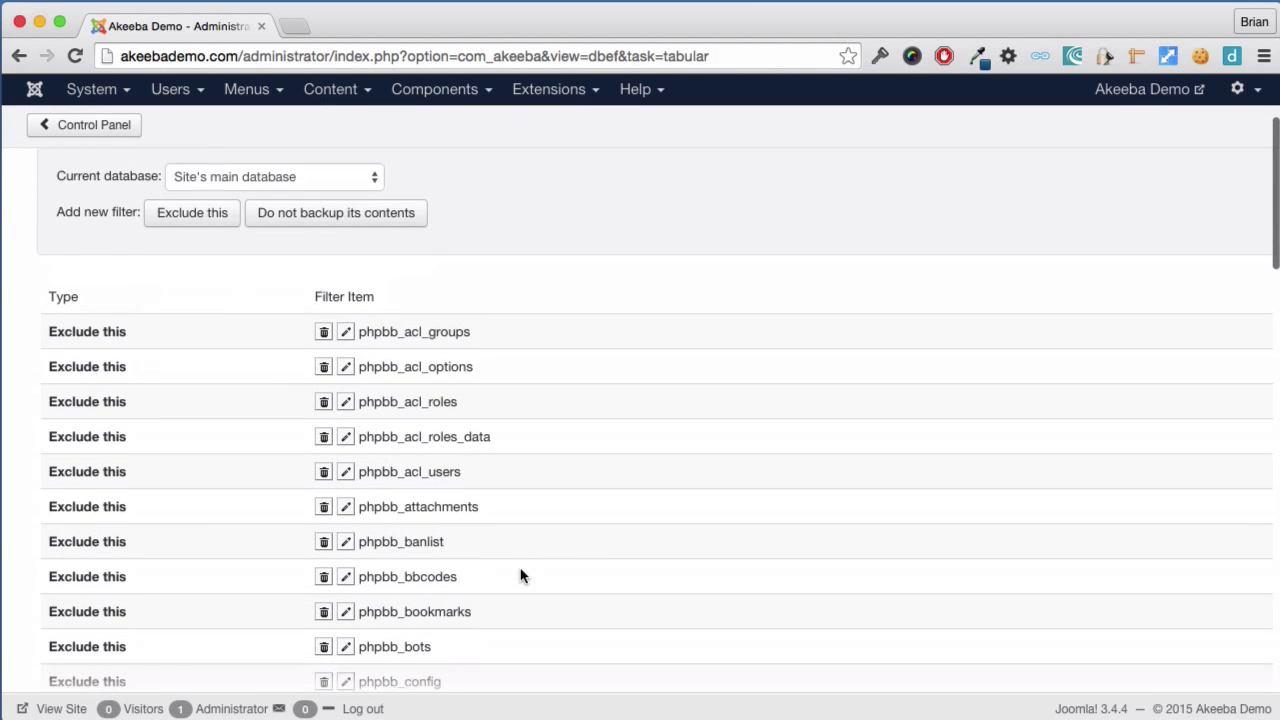
scroll(520, 575, down, 5)
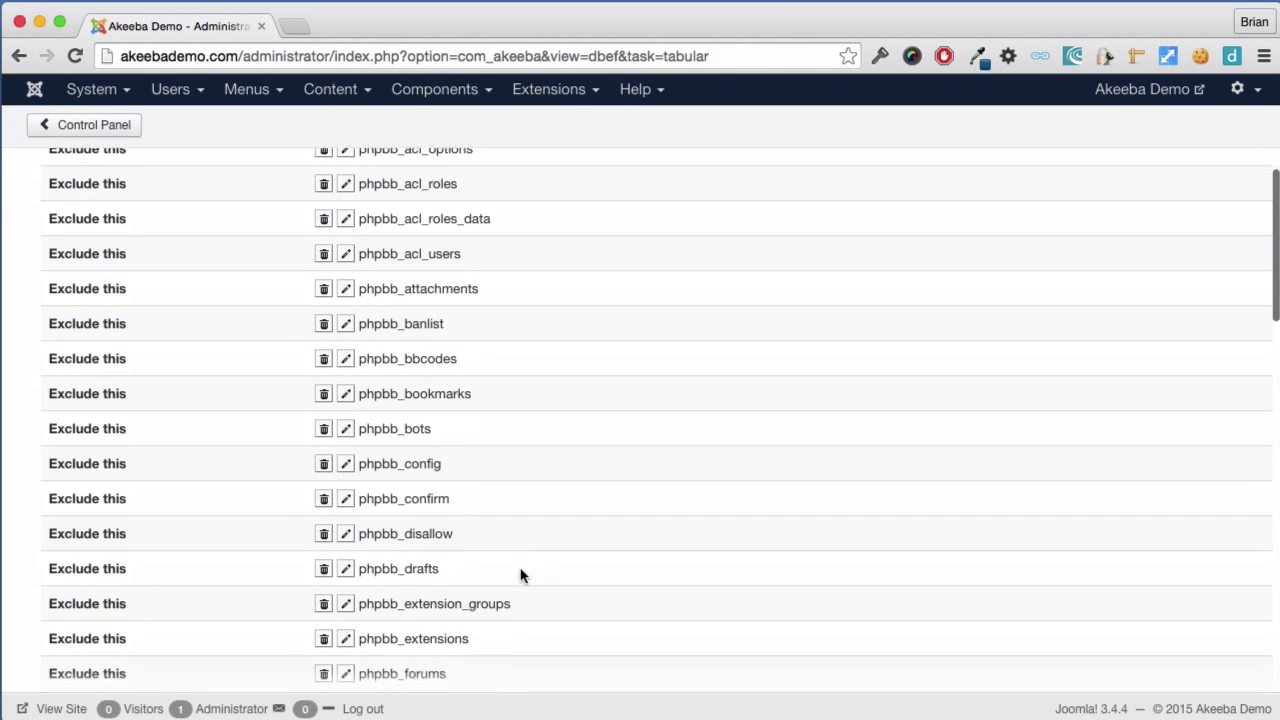
scroll(520, 575, down, 5)
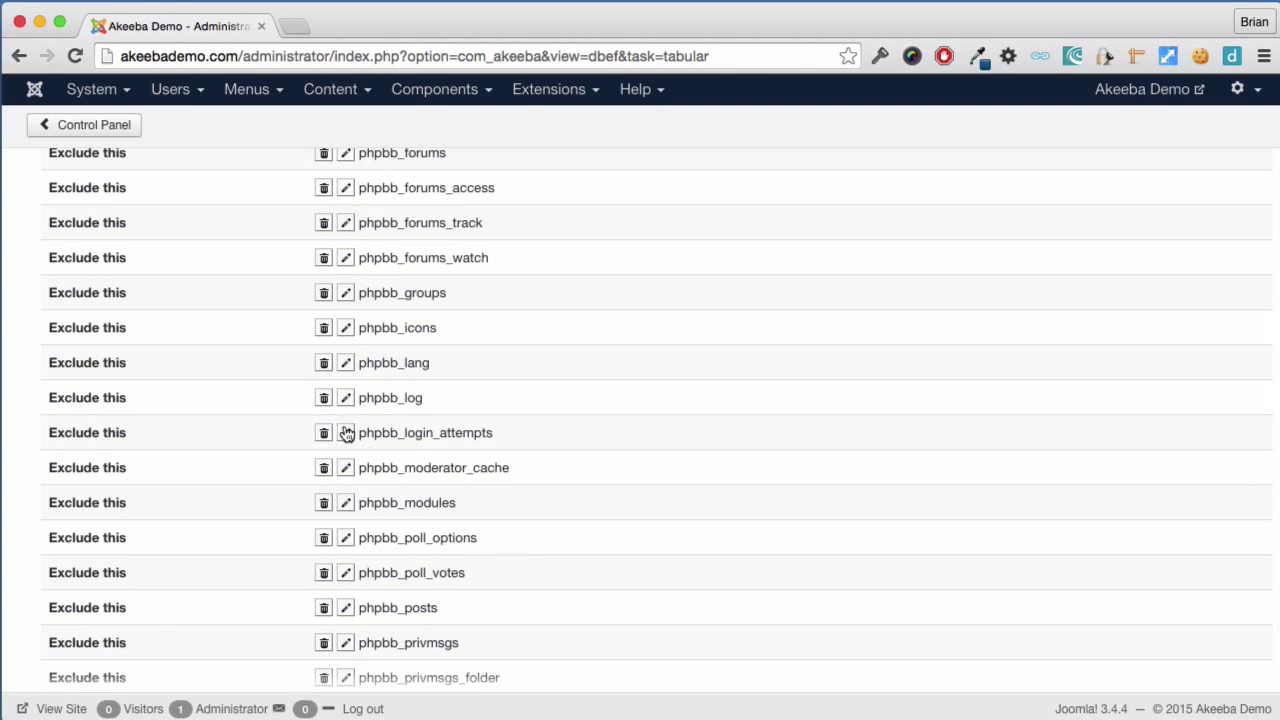
click(324, 400)
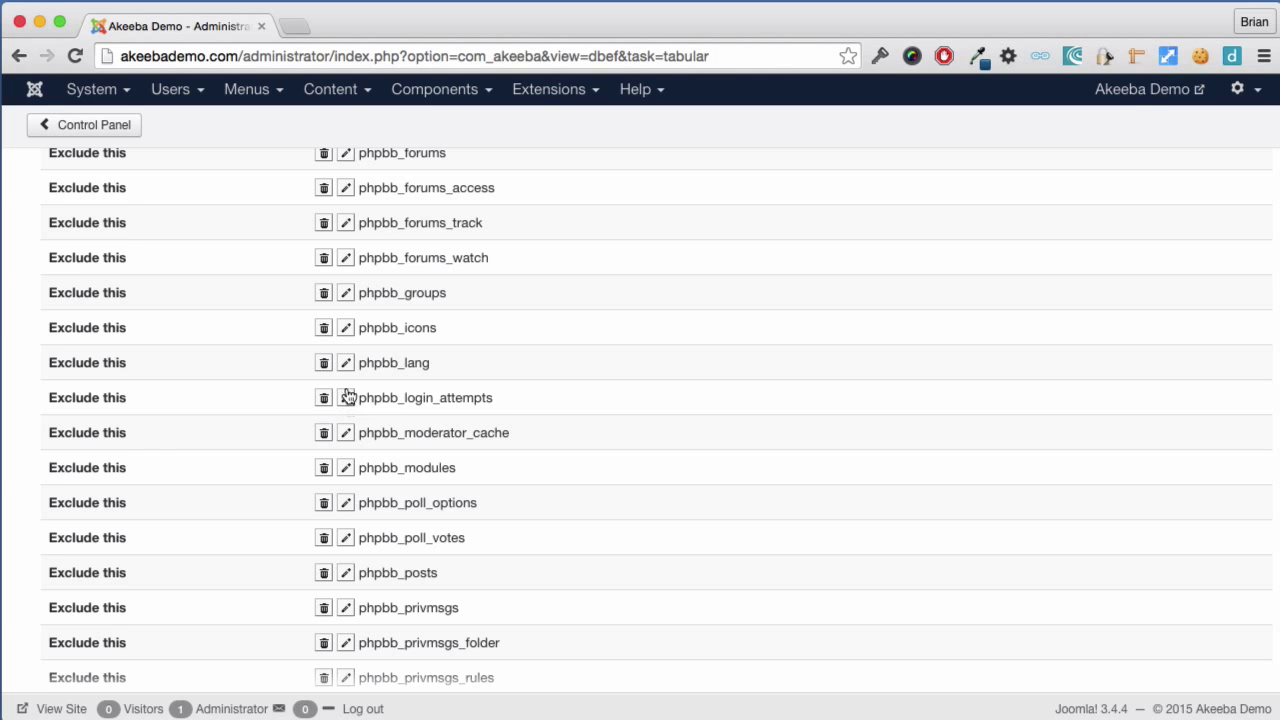
Step: Return to the backup control panel and open the Files and Directories Exclusion page
click(121, 122)
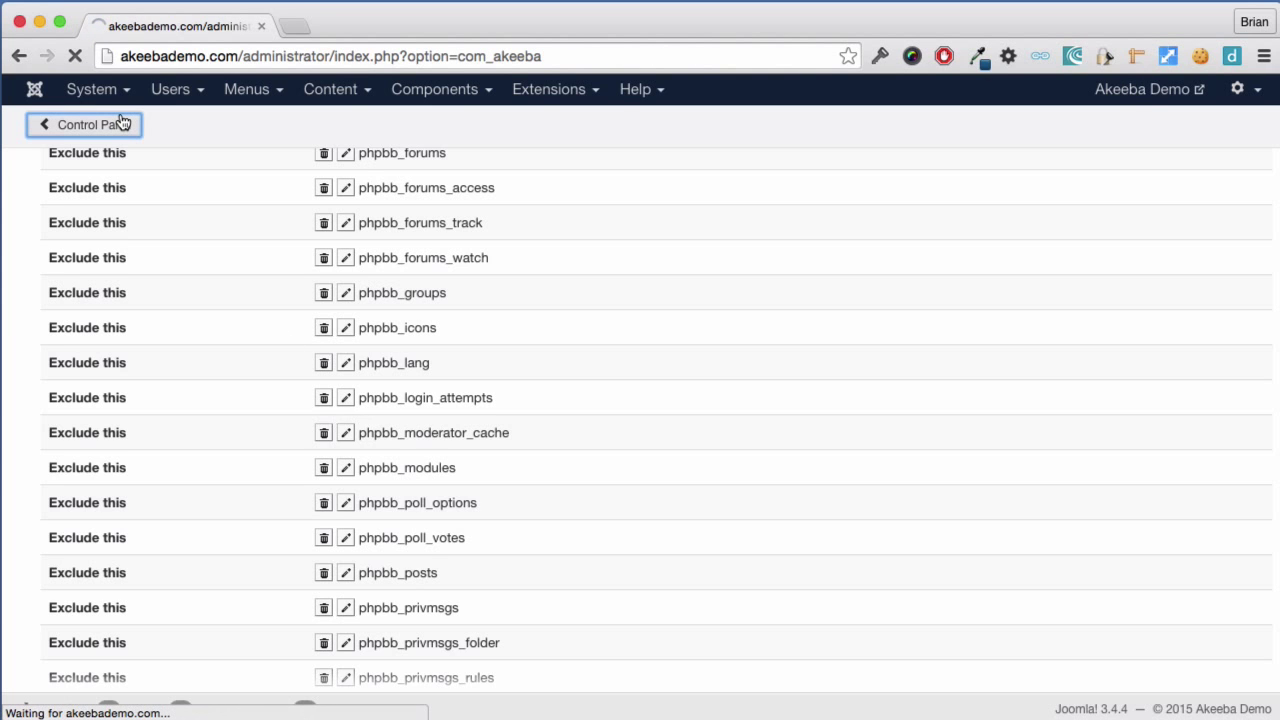
scroll(405, 500, down, 5)
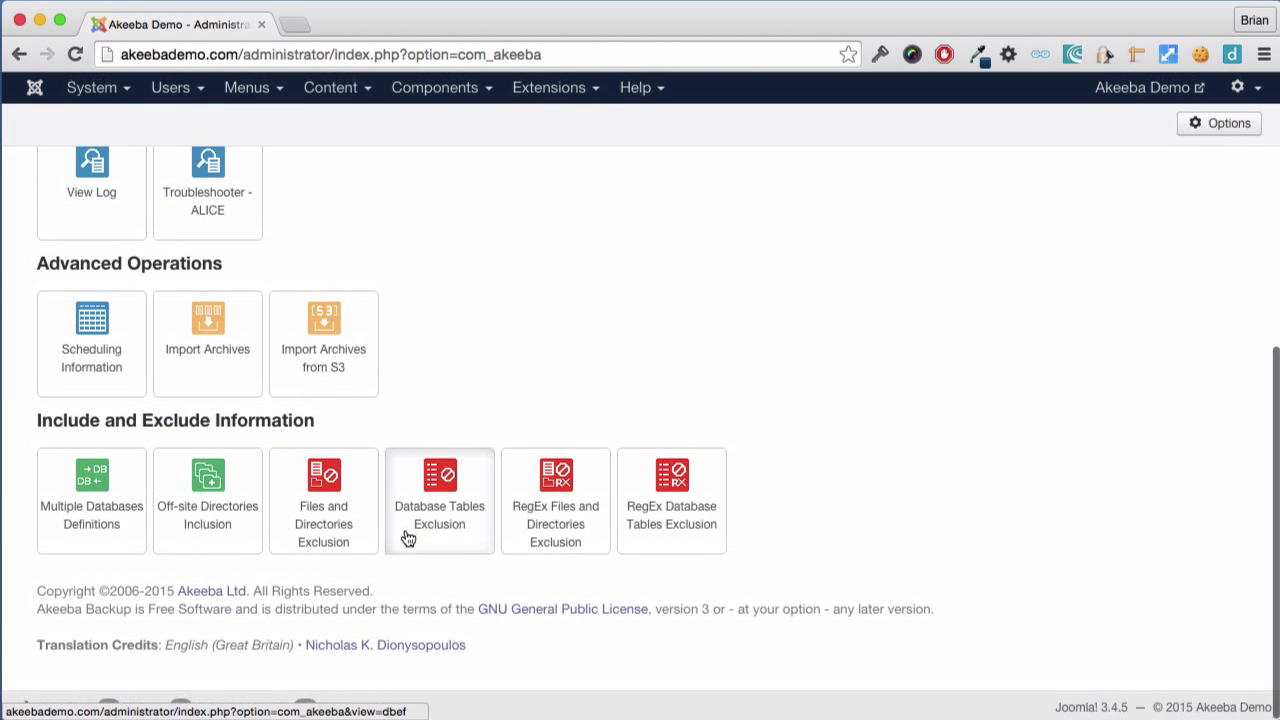
click(360, 515)
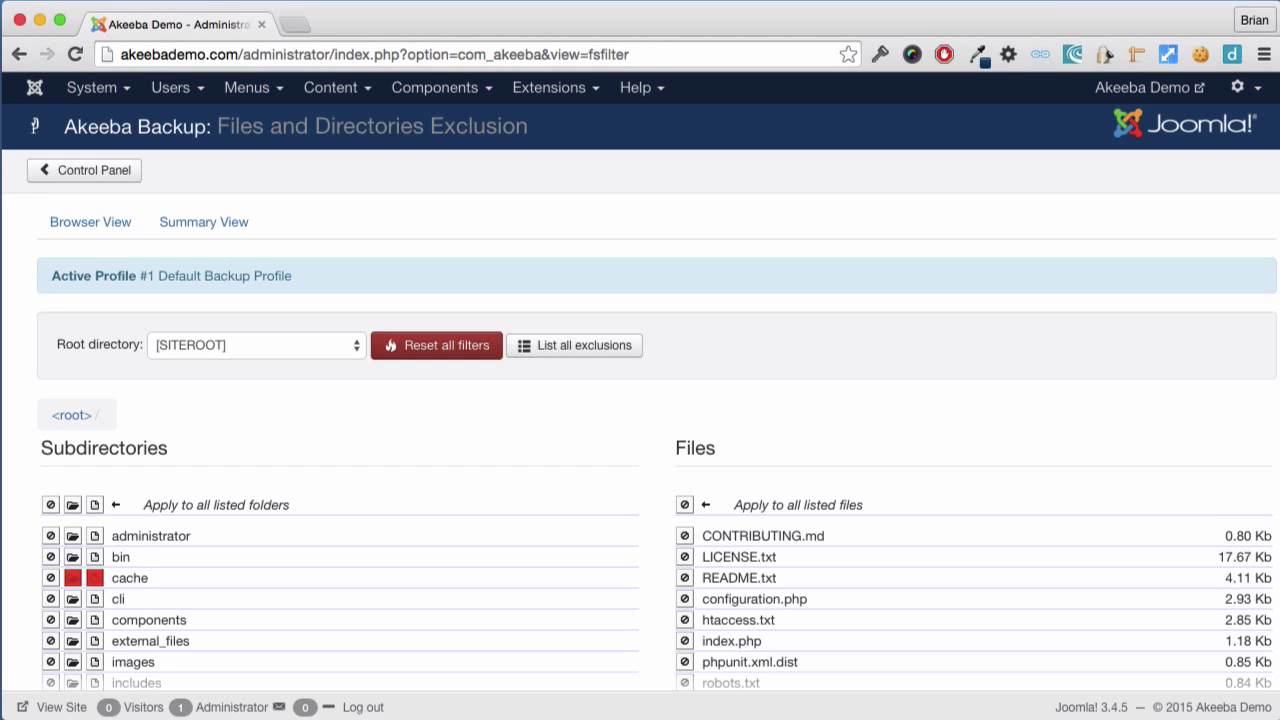
Step: Look through the site root's subdirectories and open the images directory
click(1002, 0)
click(714, 360)
scroll(716, 360, down, 3)
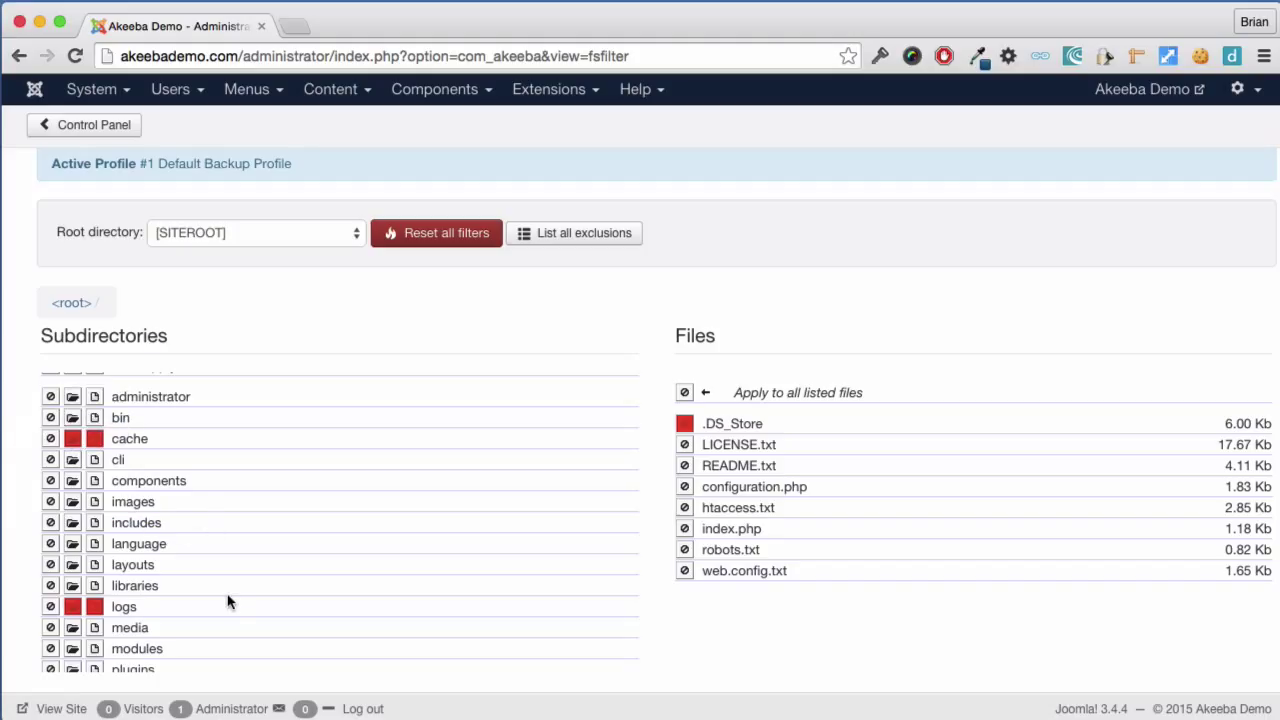
scroll(228, 601, down, 1)
scroll(228, 601, down, 1)
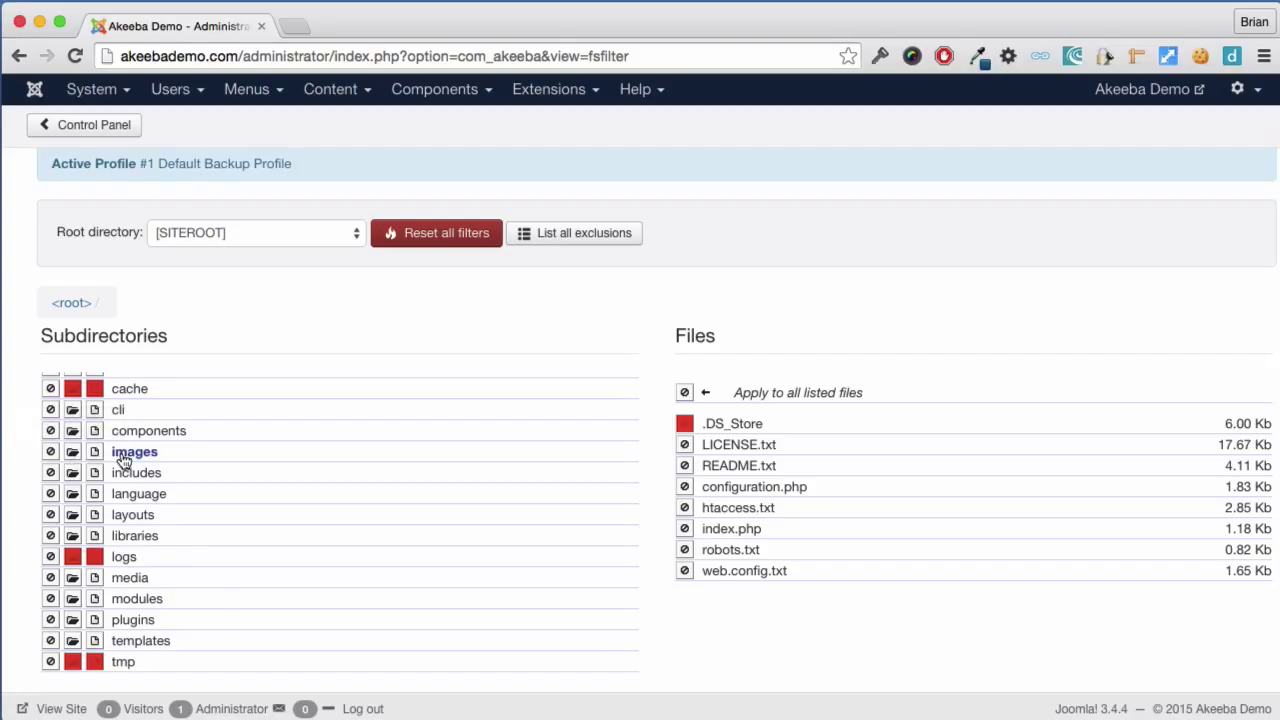
click(158, 452)
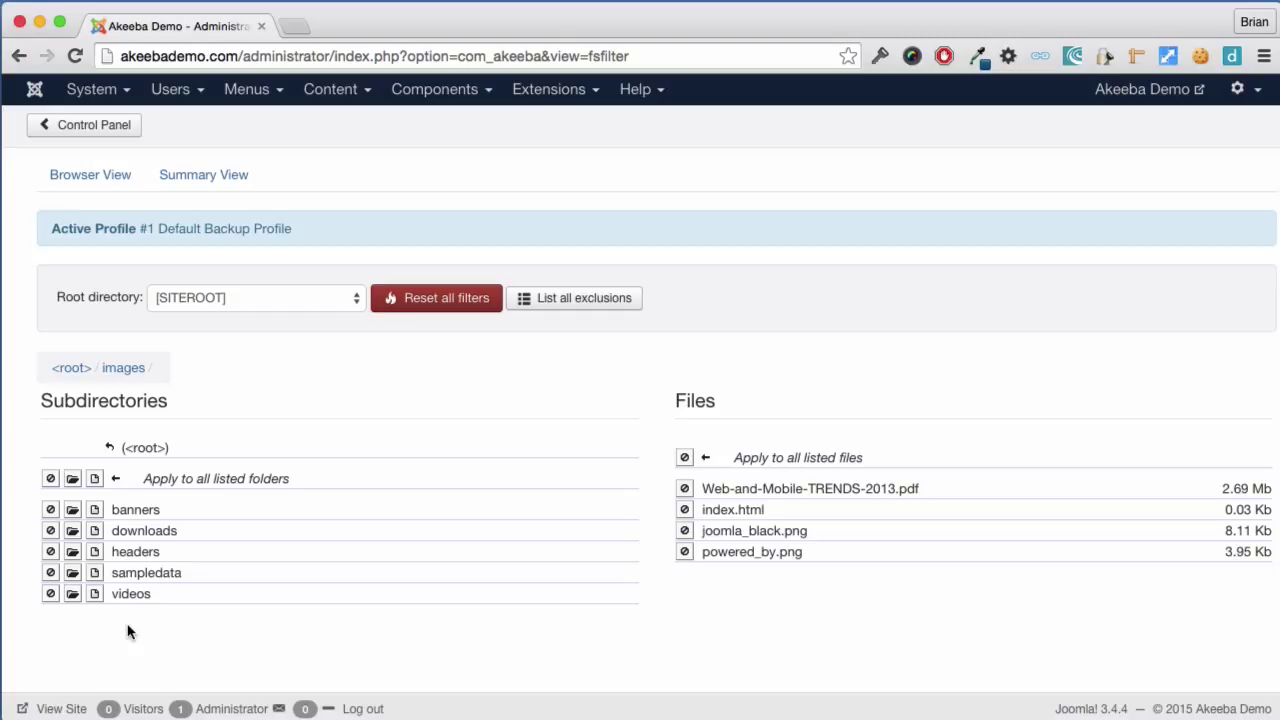
Step: Exclude the videos and downloads subdirectories and the file Web-and-Mobile-TRENDS-2013.pdf inside images from the backup
click(51, 595)
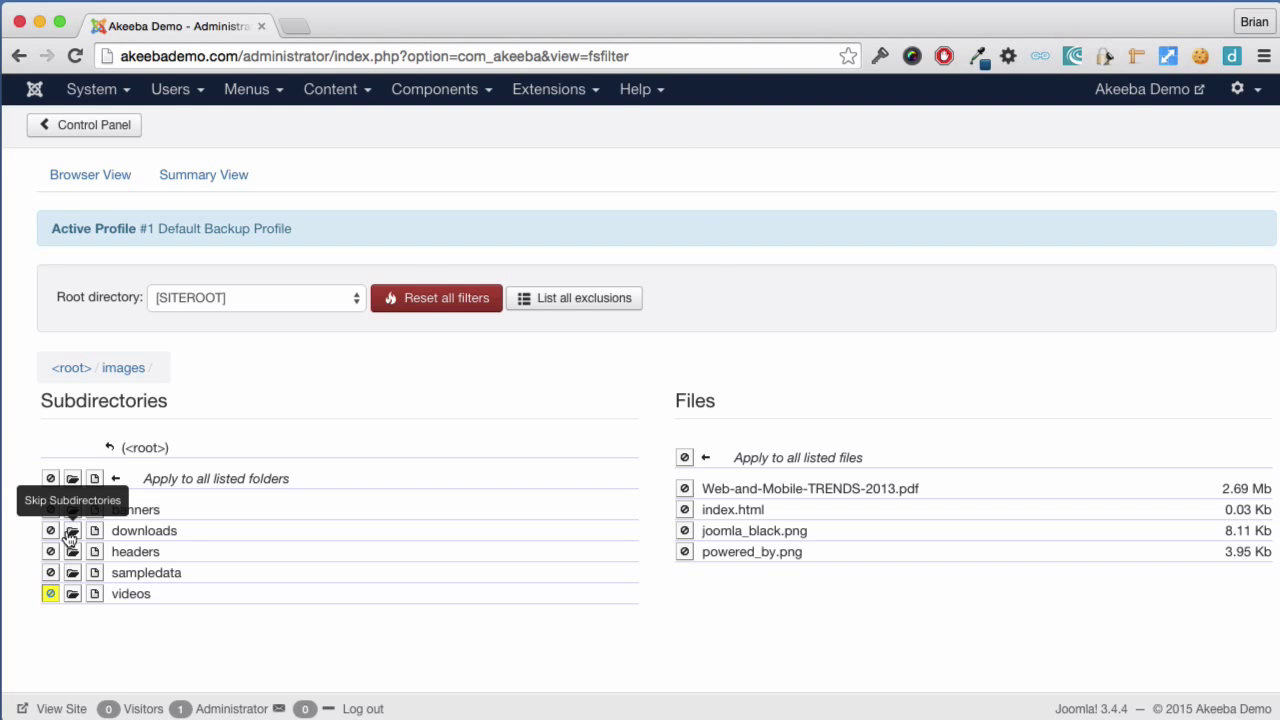
click(51, 532)
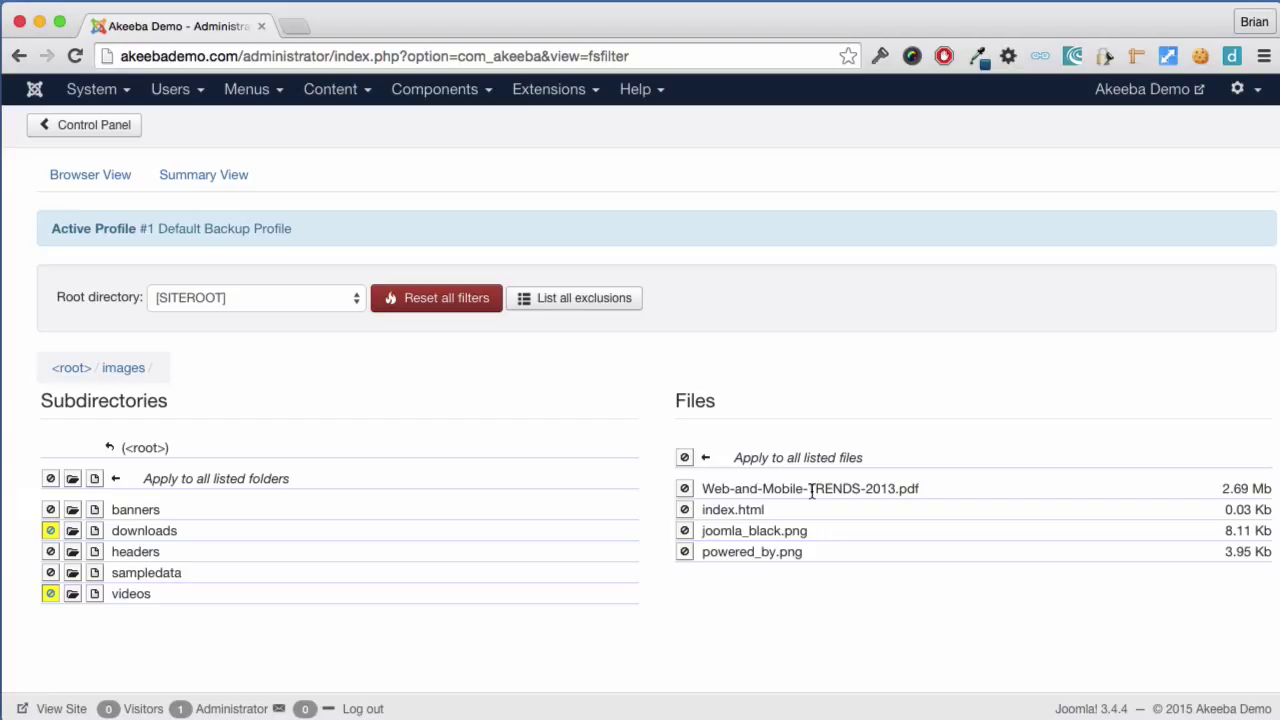
click(685, 495)
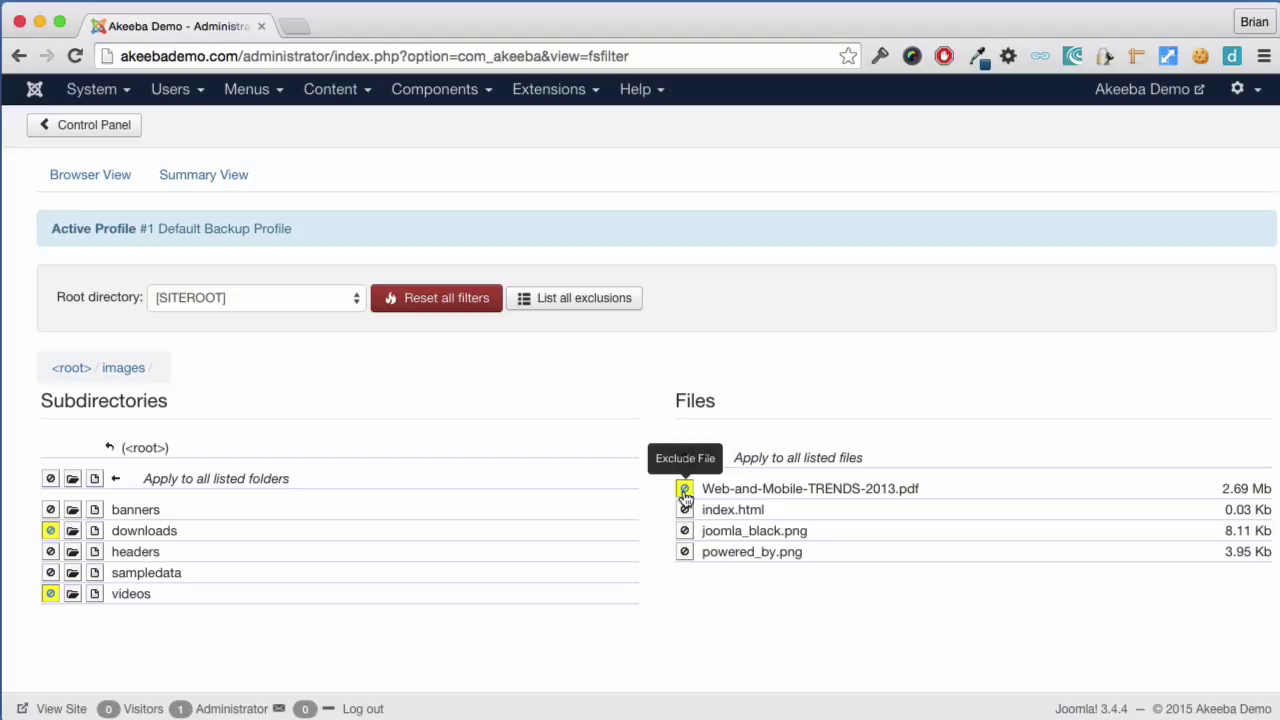
Step: List all file and directory exclusions to check them, and return to the backup control panel
click(590, 303)
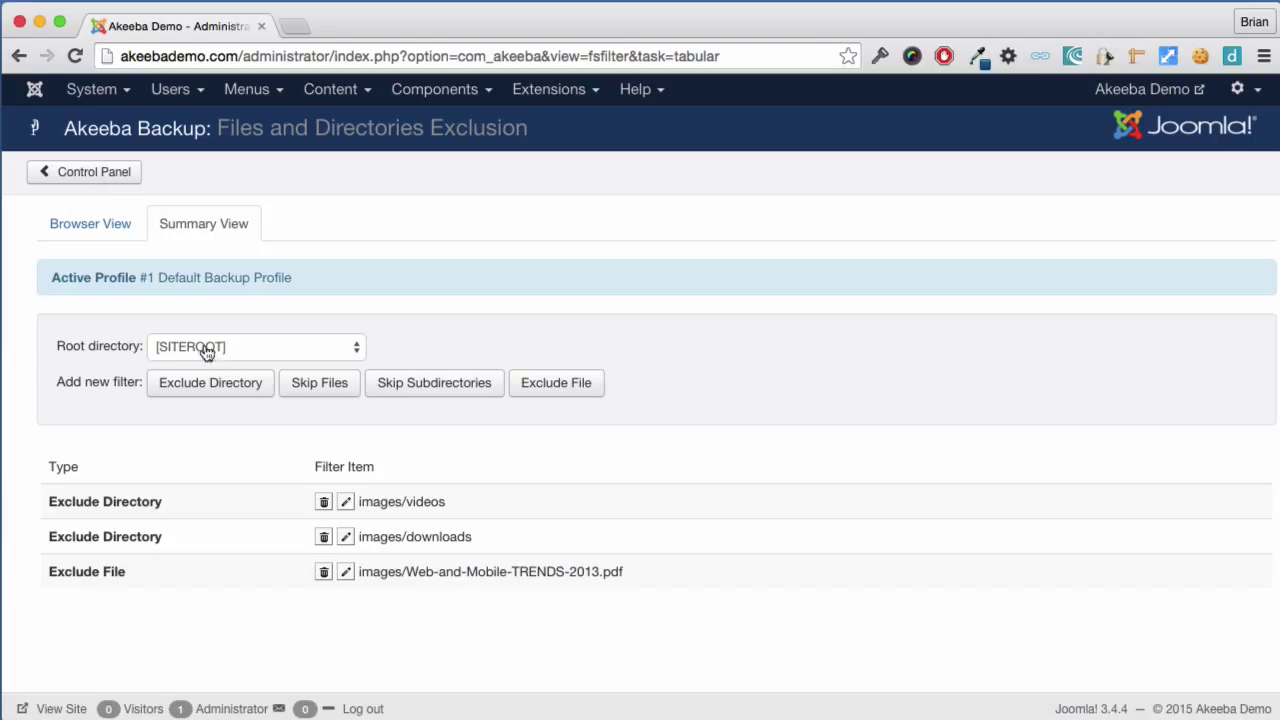
click(112, 170)
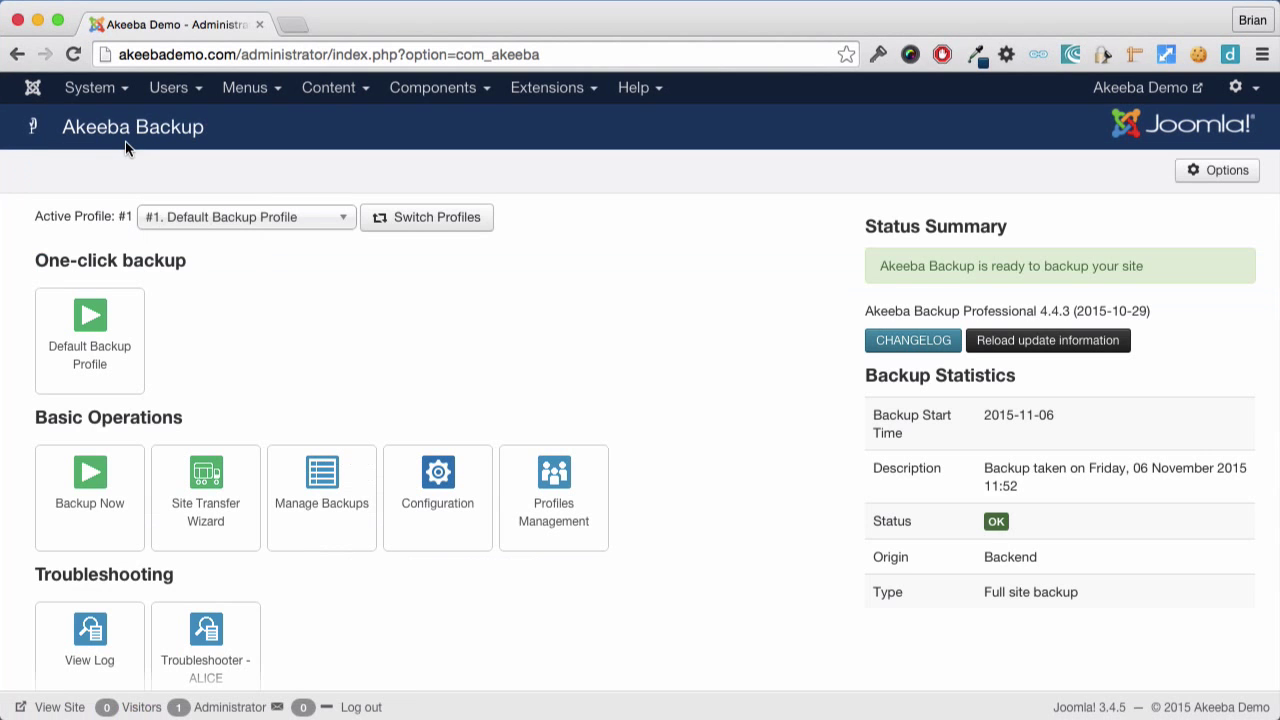